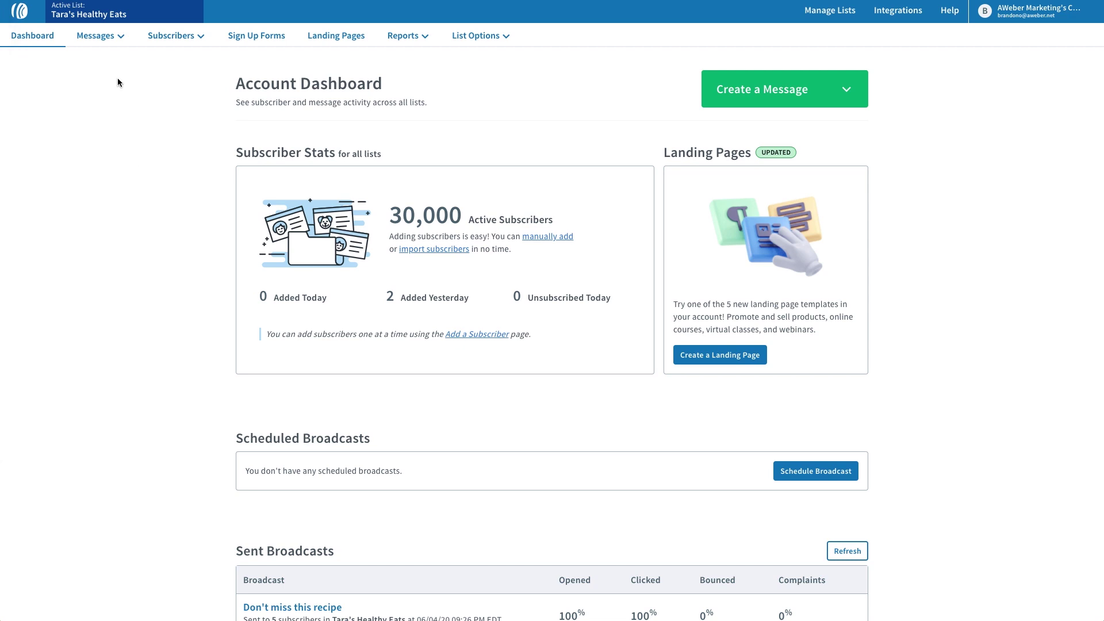
- Open the list's Follow Up Series and make the series visible in Campaigns
click(97, 35)
click(107, 161)
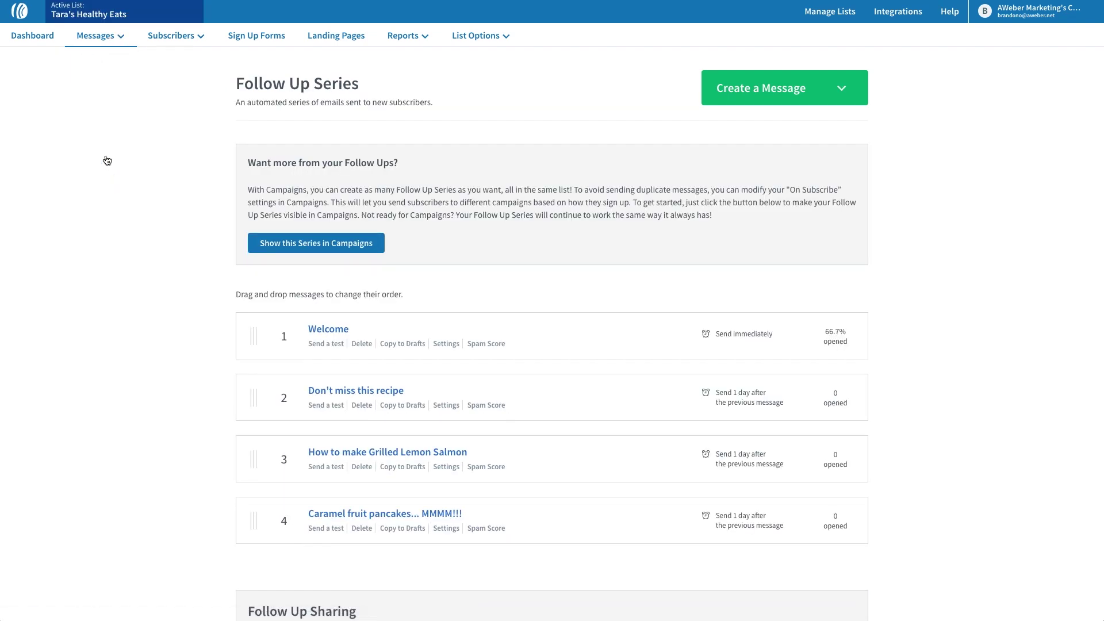
click(276, 243)
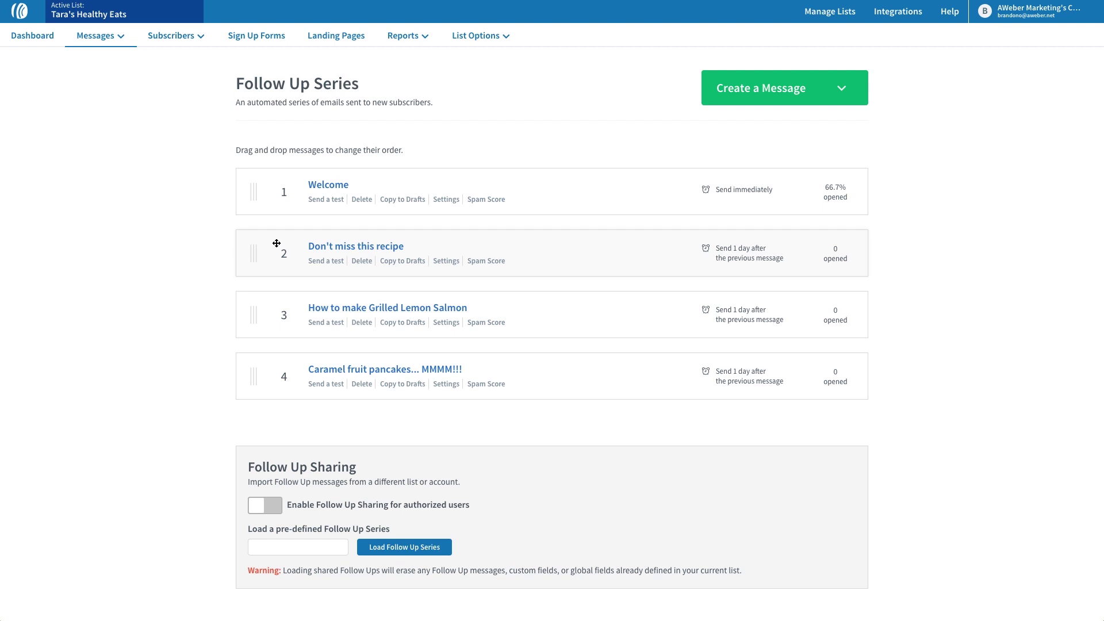
- Enable Follow Up Sharing for authorized users and copy the sharing code
click(263, 505)
scroll(262, 505, down, 3)
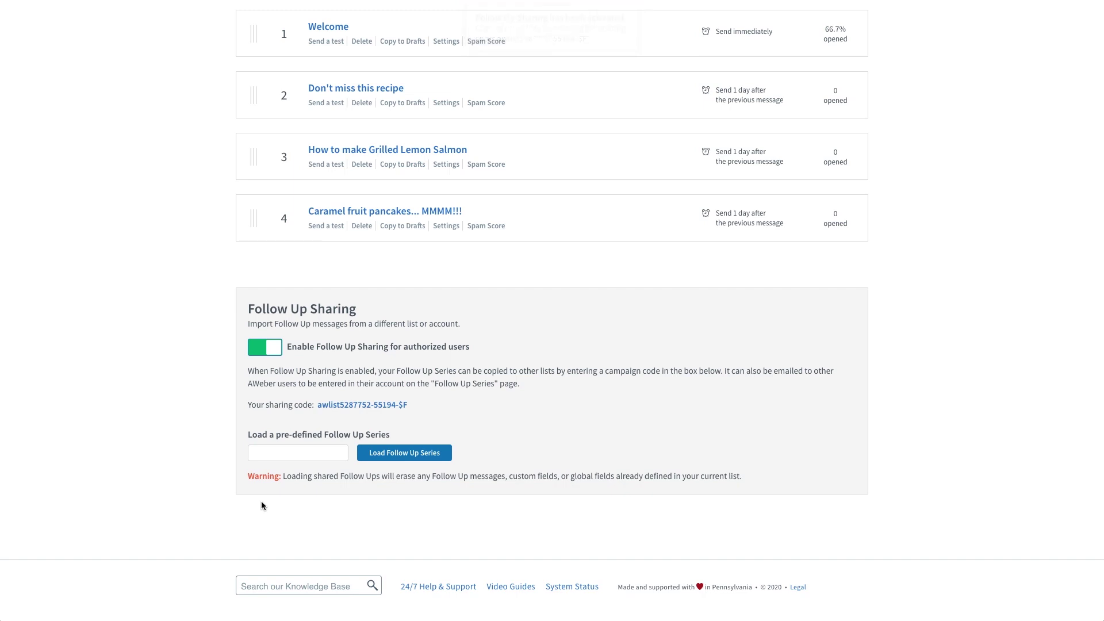
drag(408, 404, 318, 406)
key(ctrl+c)
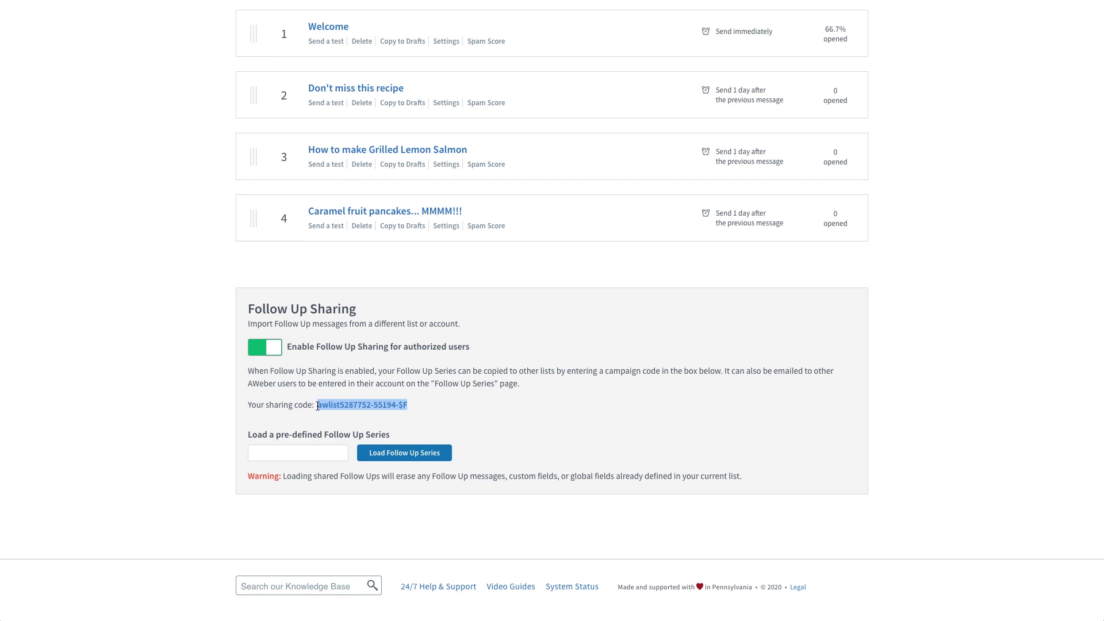
- Open the list's Campaigns and set the Follow Up Series status to Paused
scroll(317, 402, up, 3)
mouse_move(96, 30)
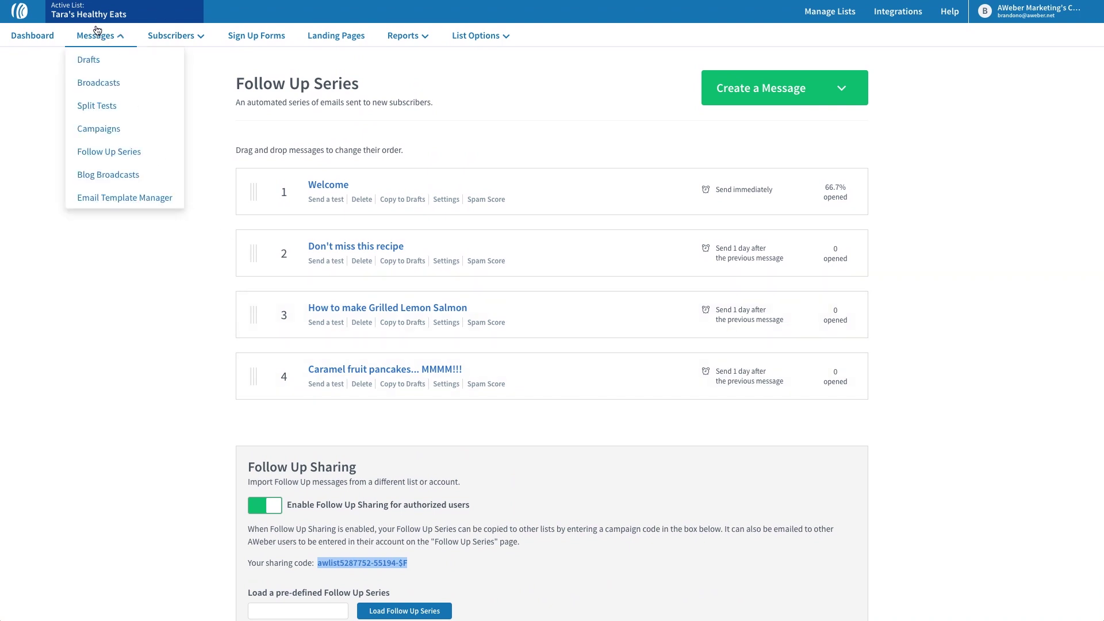
click(92, 129)
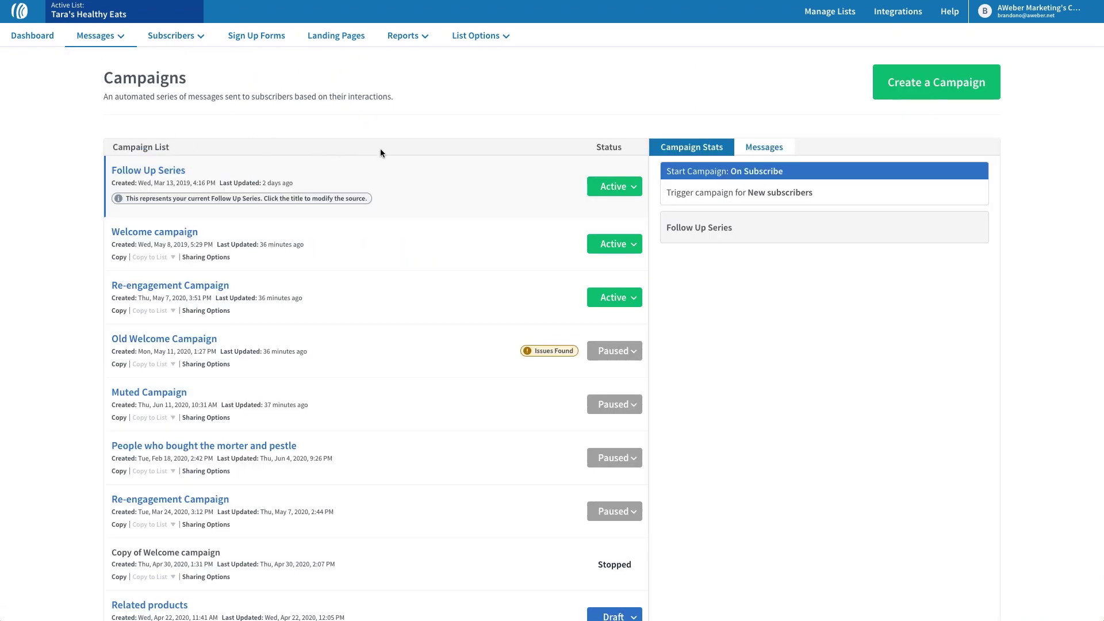
click(624, 189)
click(618, 208)
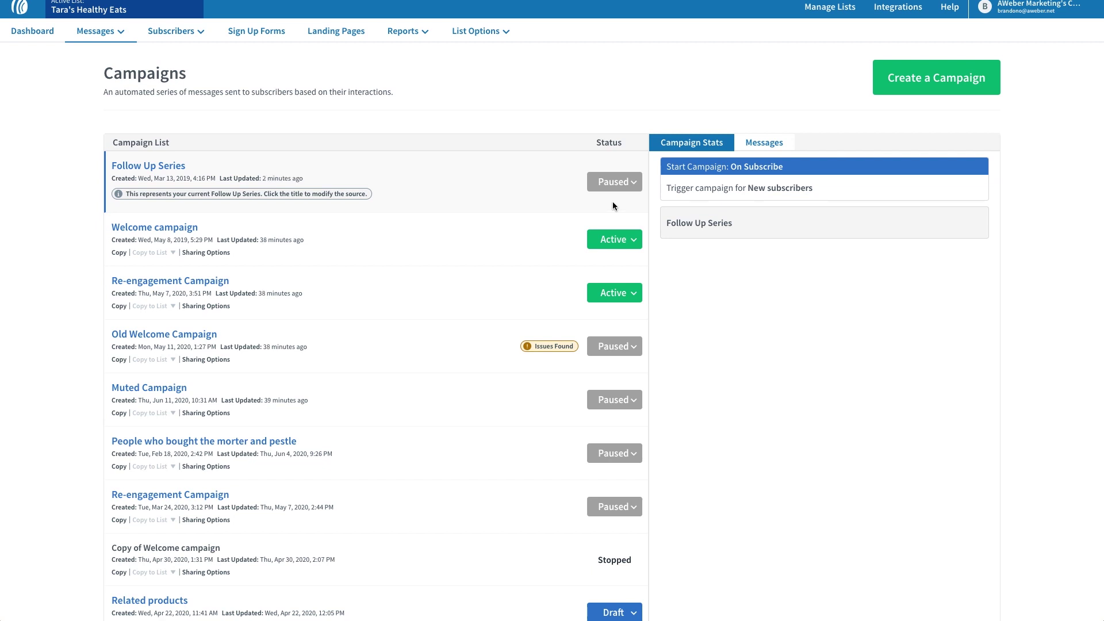
- Import a campaign using the copied sharing code and create it with the name Copy of Follow Up Series
click(929, 76)
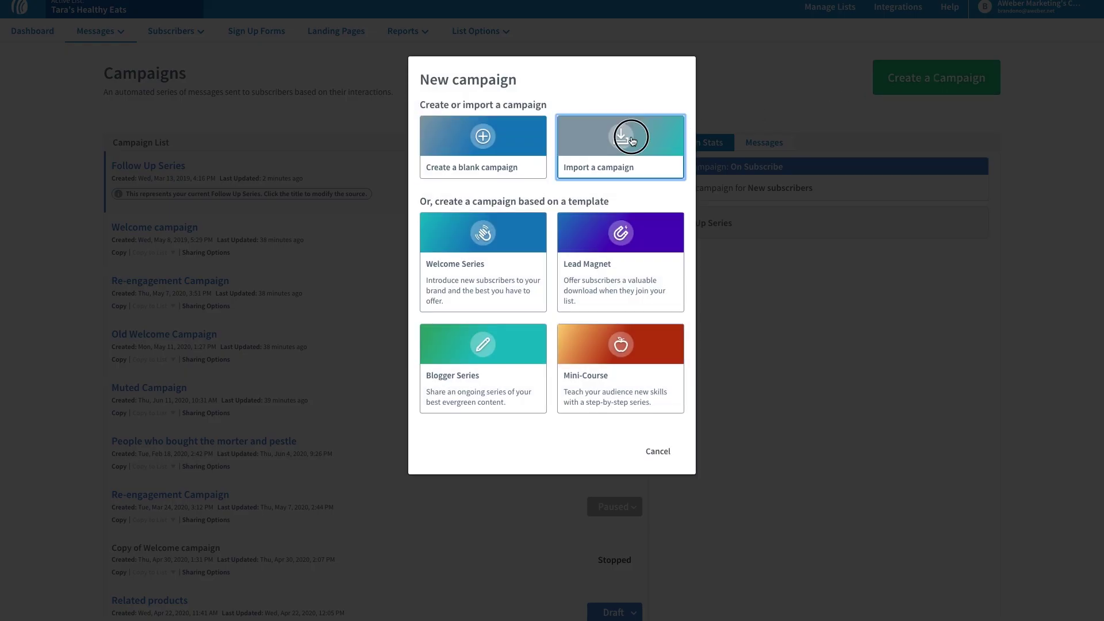
click(632, 141)
key(ctrl+v)
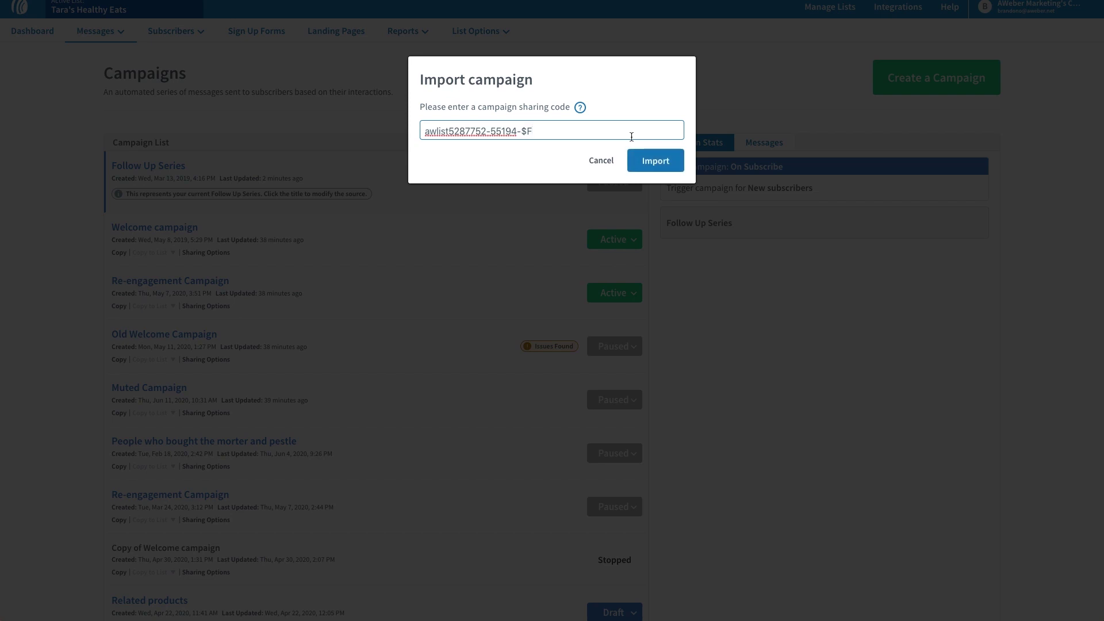
click(649, 162)
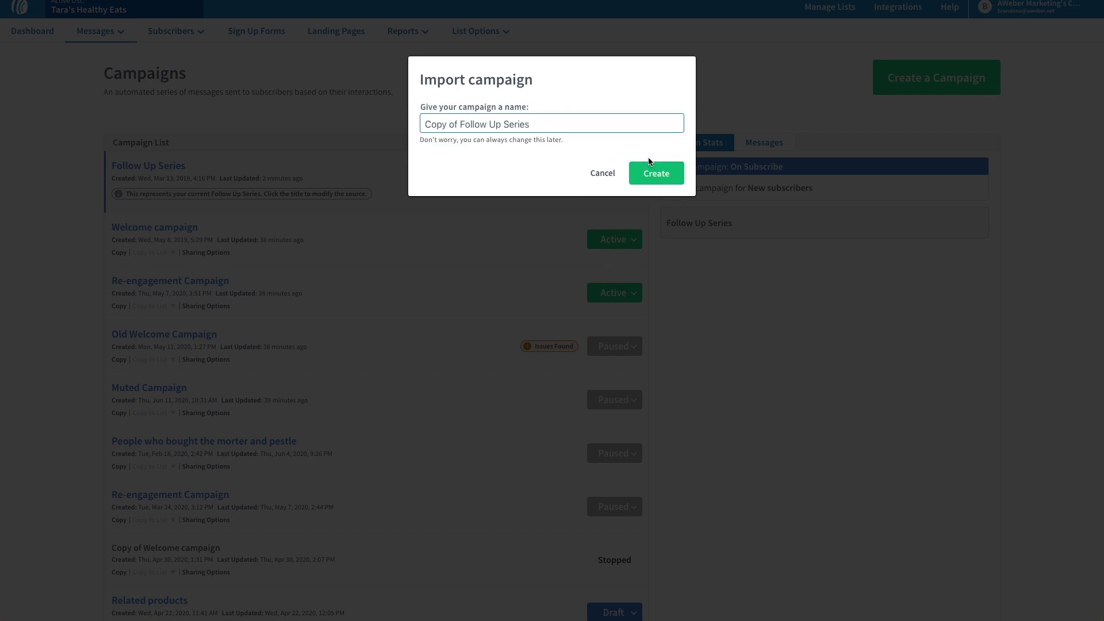
click(656, 173)
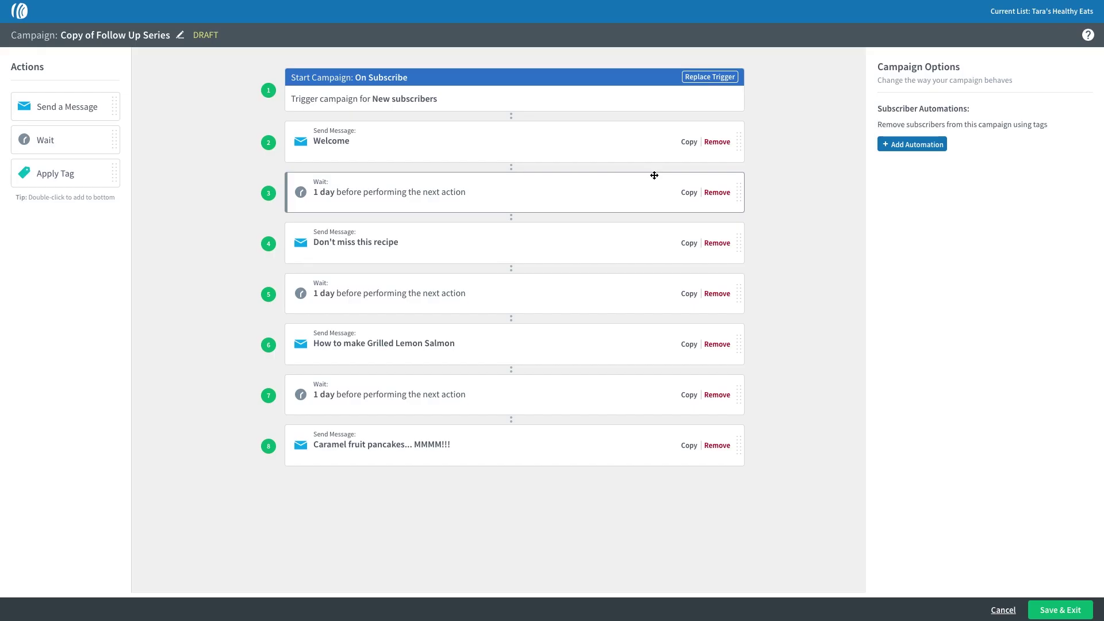
- Save and exit the imported campaign, and set the Copy of Follow Up Series status to Active
click(1061, 610)
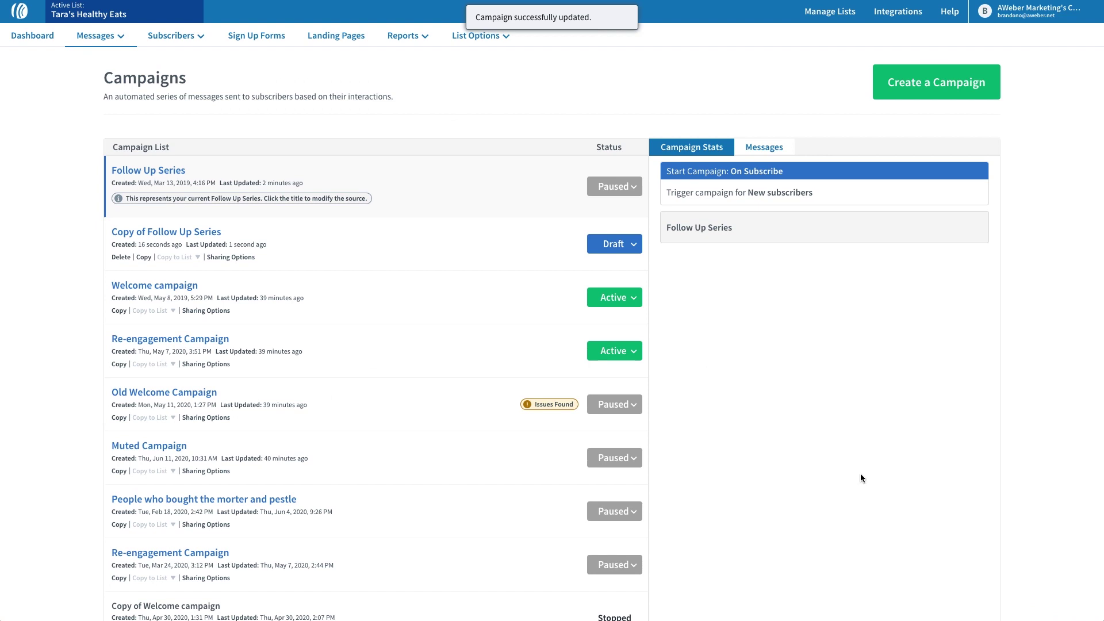
click(632, 244)
click(624, 265)
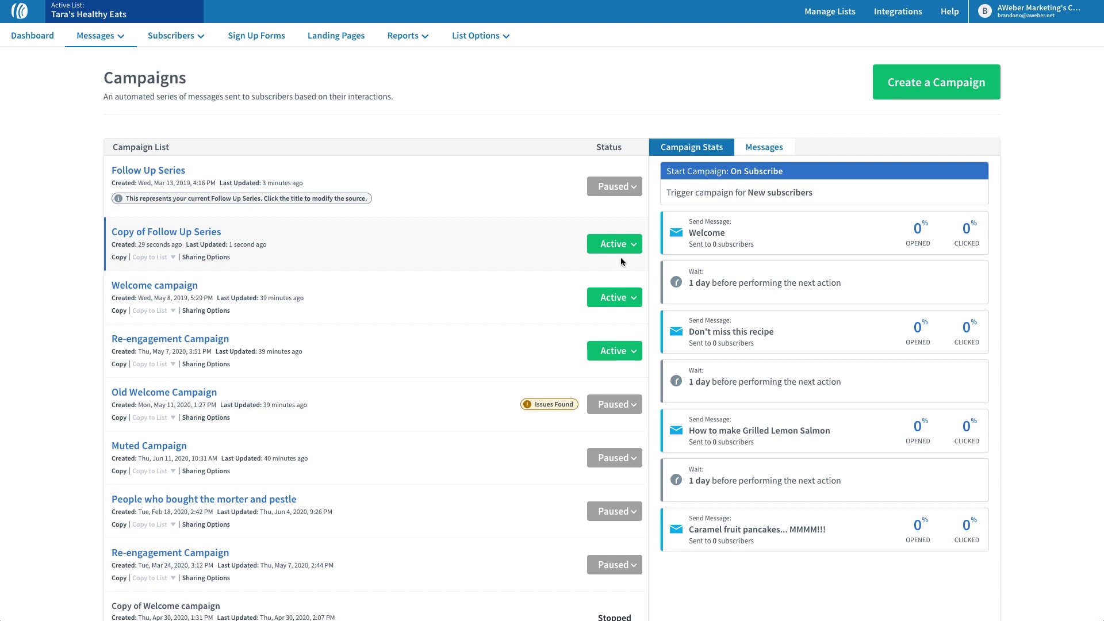
- Search the list's subscribers for those whose Last Message # is less than or equal to 3
click(177, 35)
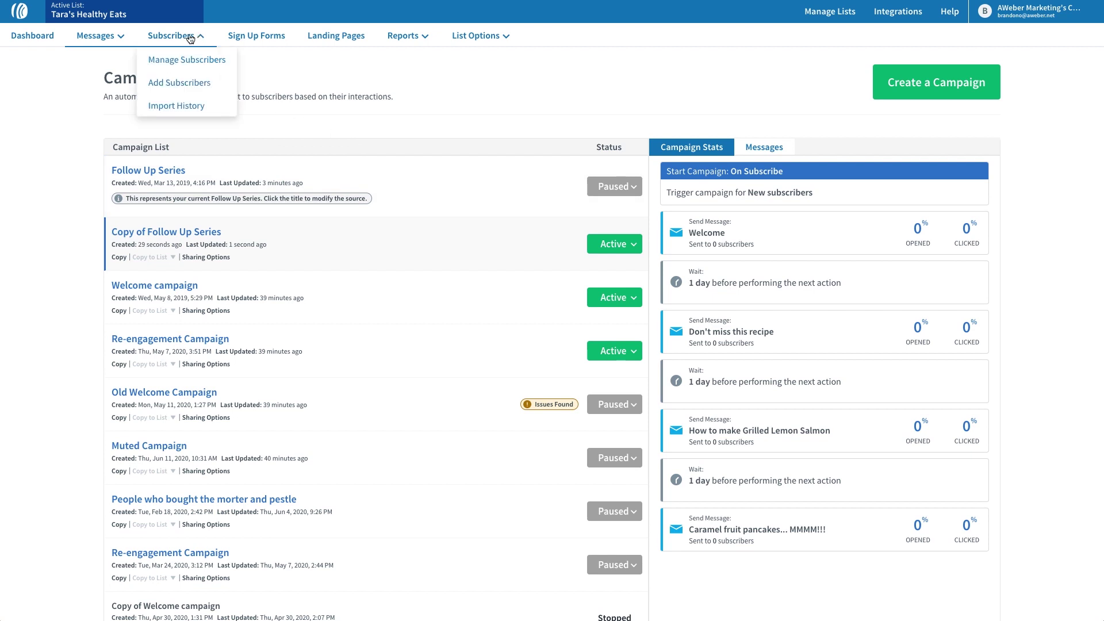
click(190, 59)
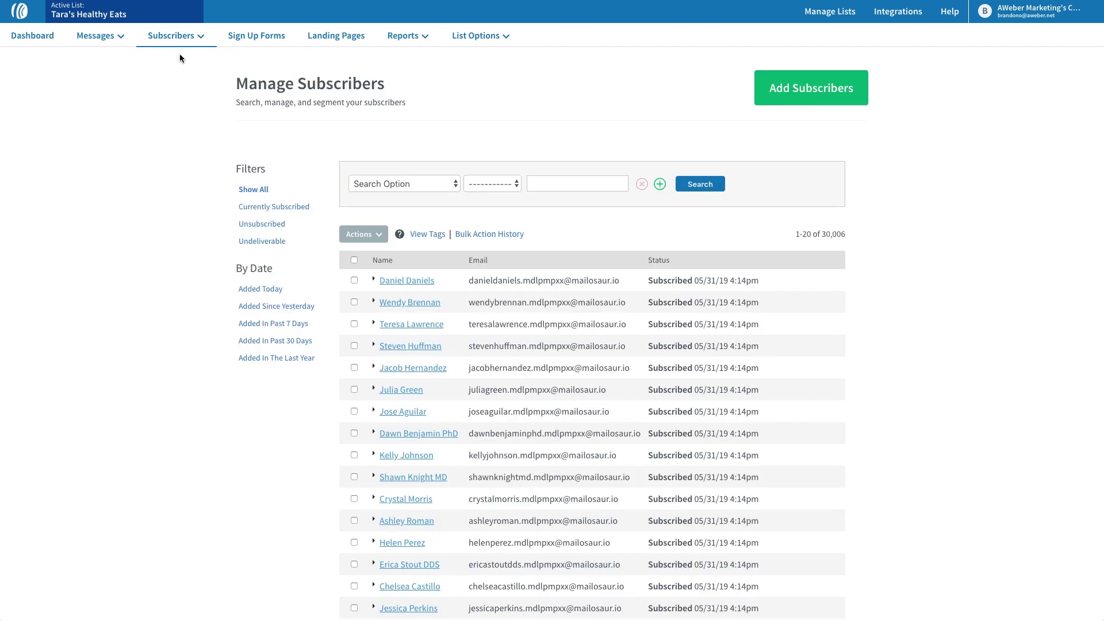
click(396, 183)
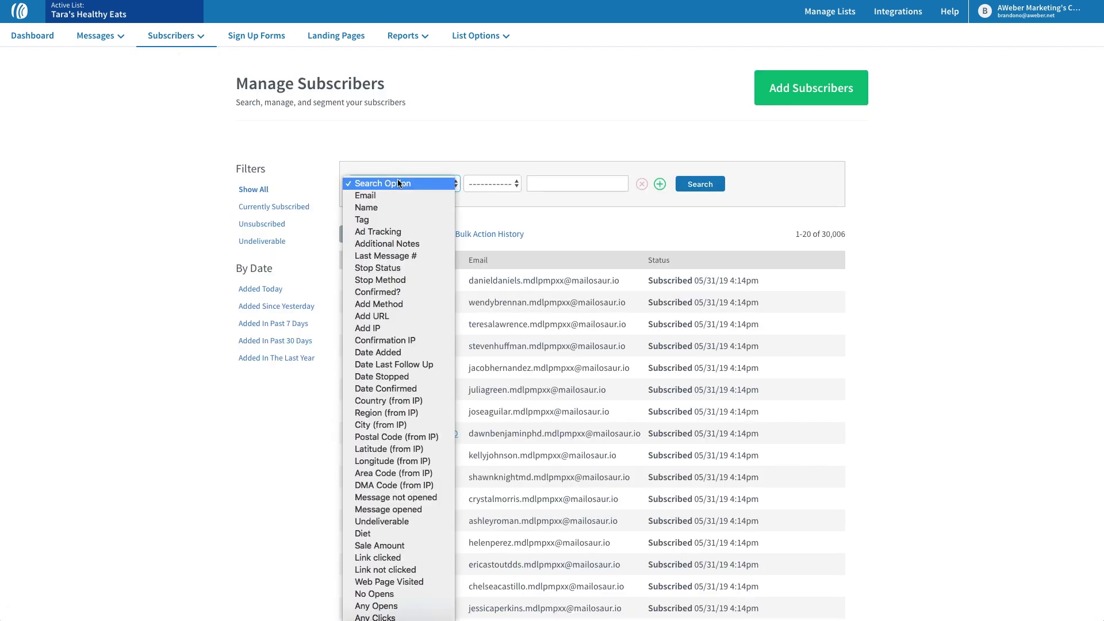
click(395, 253)
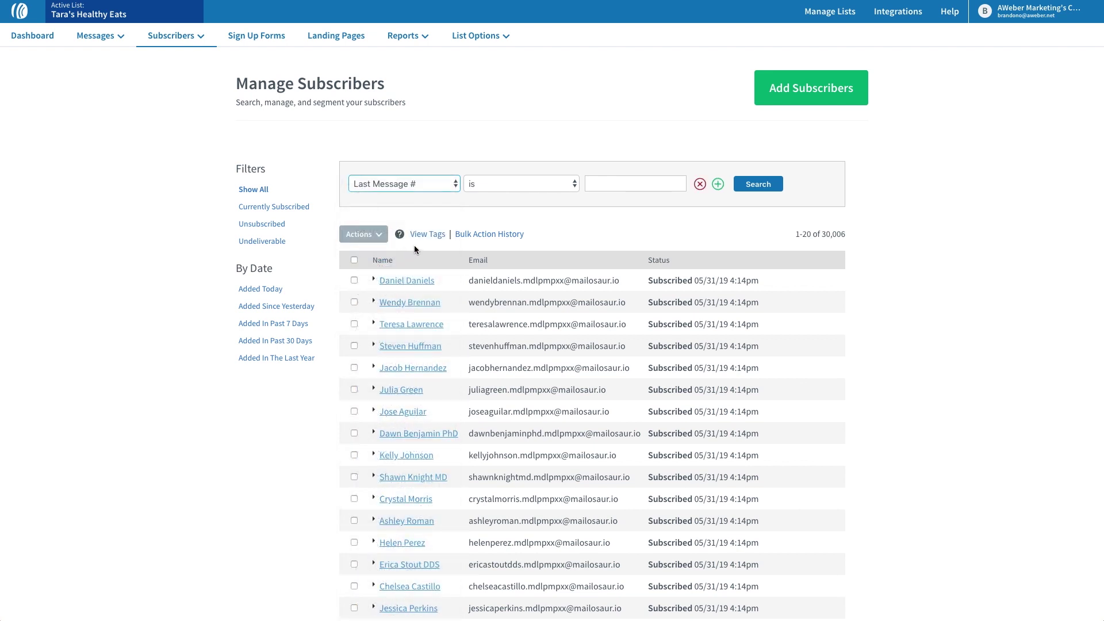
click(515, 184)
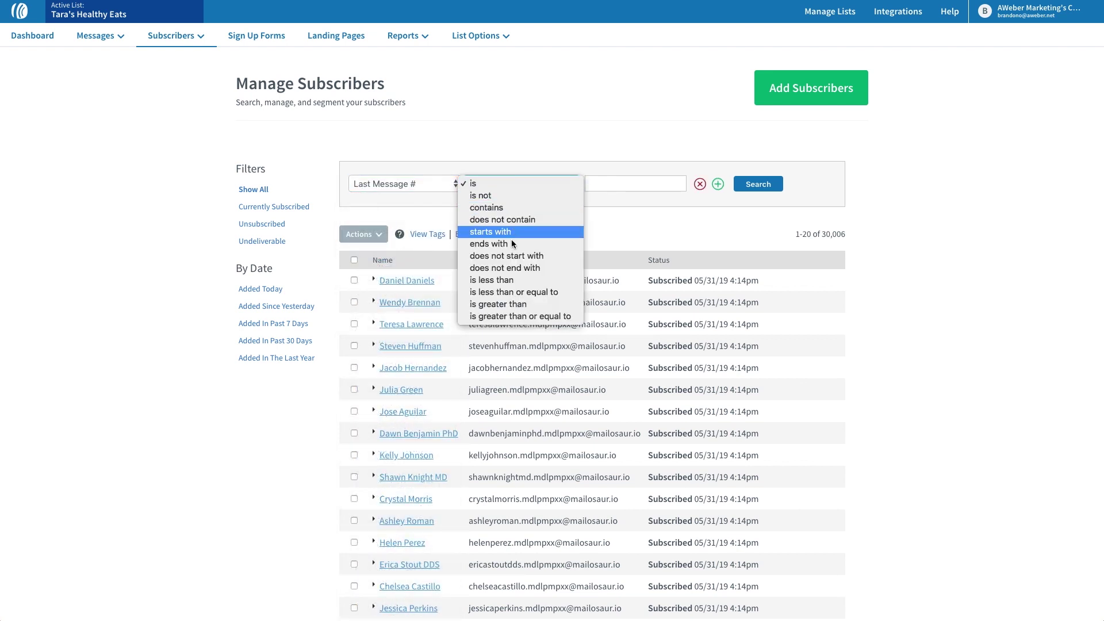
click(513, 292)
click(599, 183)
text(3)
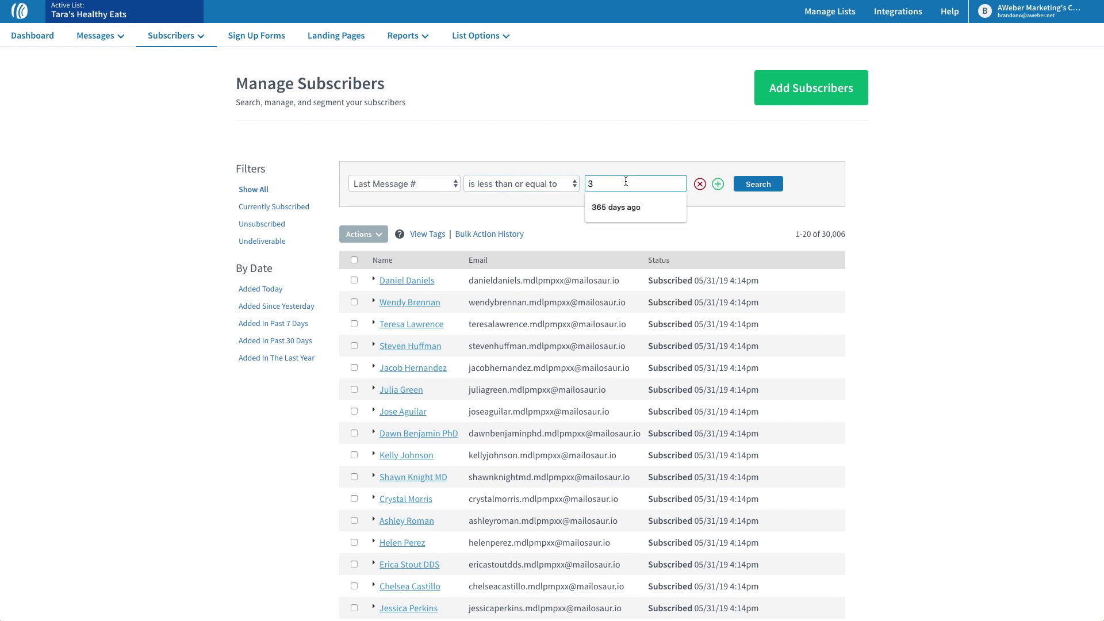
click(753, 184)
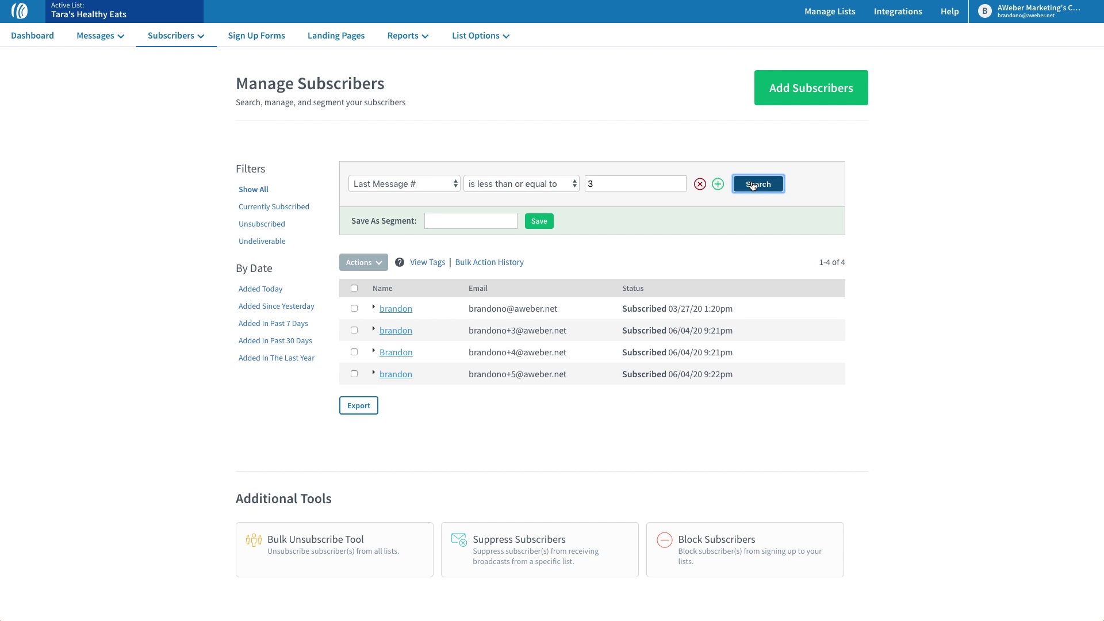
- Save the subscriber search as a segment named Follow Up Series and open that segment
click(482, 222)
text(Follow )
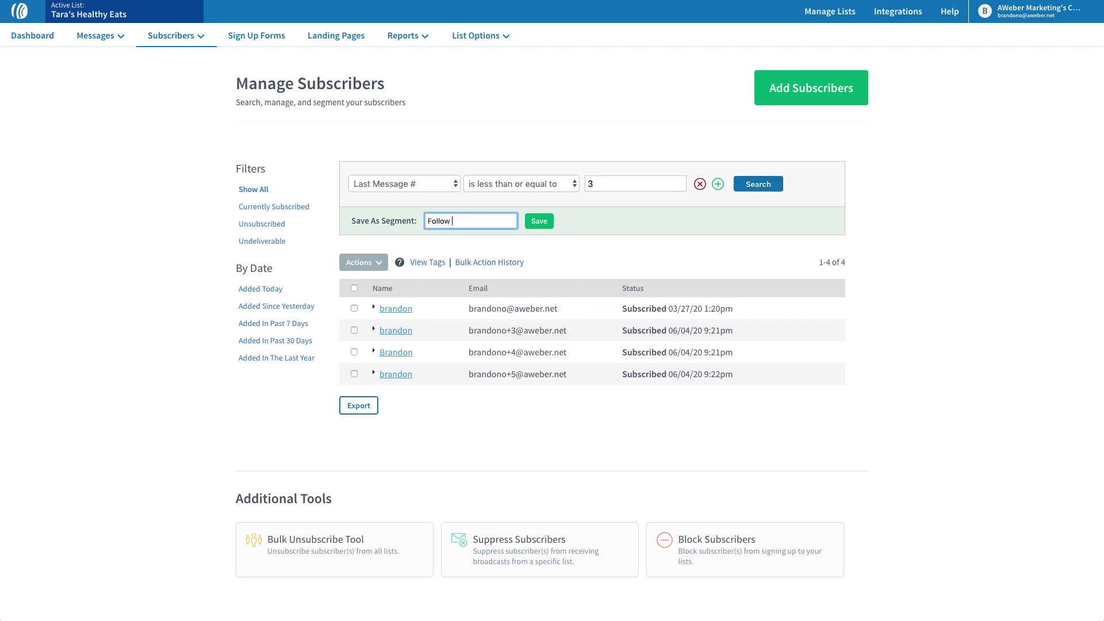
text(Up Series)
click(538, 223)
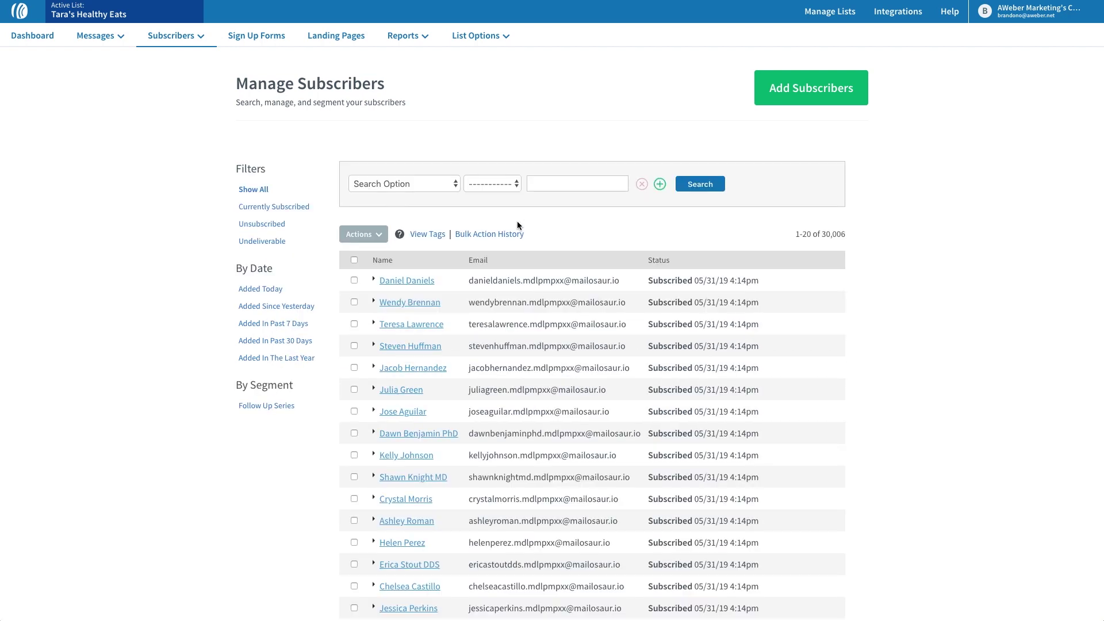
click(267, 406)
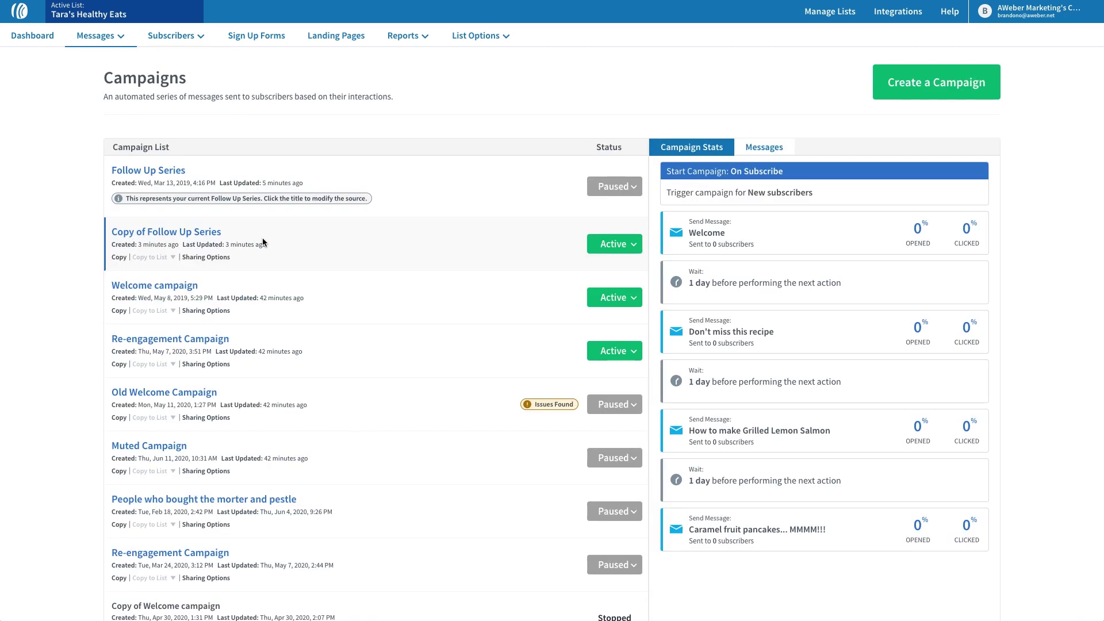
- Edit the Copy of Follow Up Series campaign and add an automation to its Welcome message with the trigger Clicks a link
click(189, 234)
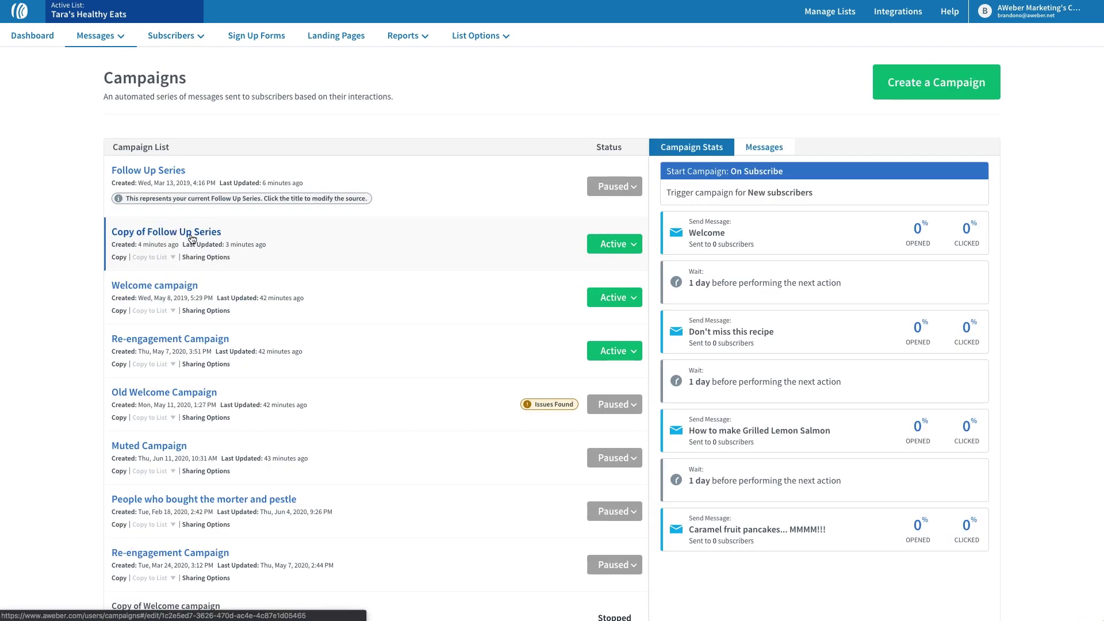
click(478, 150)
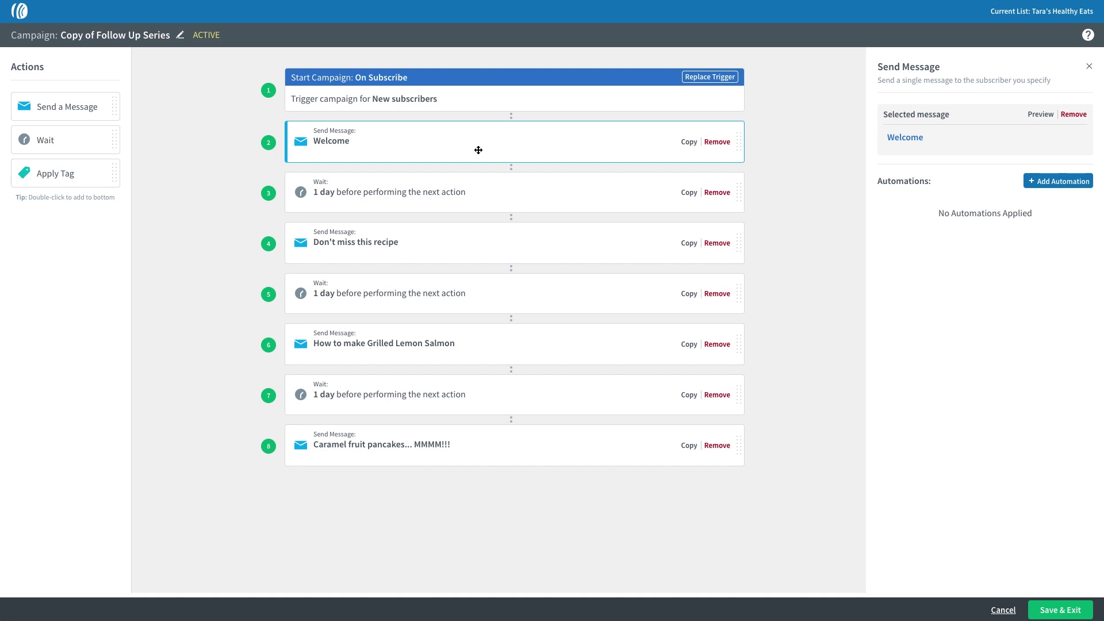
click(1084, 182)
click(997, 121)
click(987, 143)
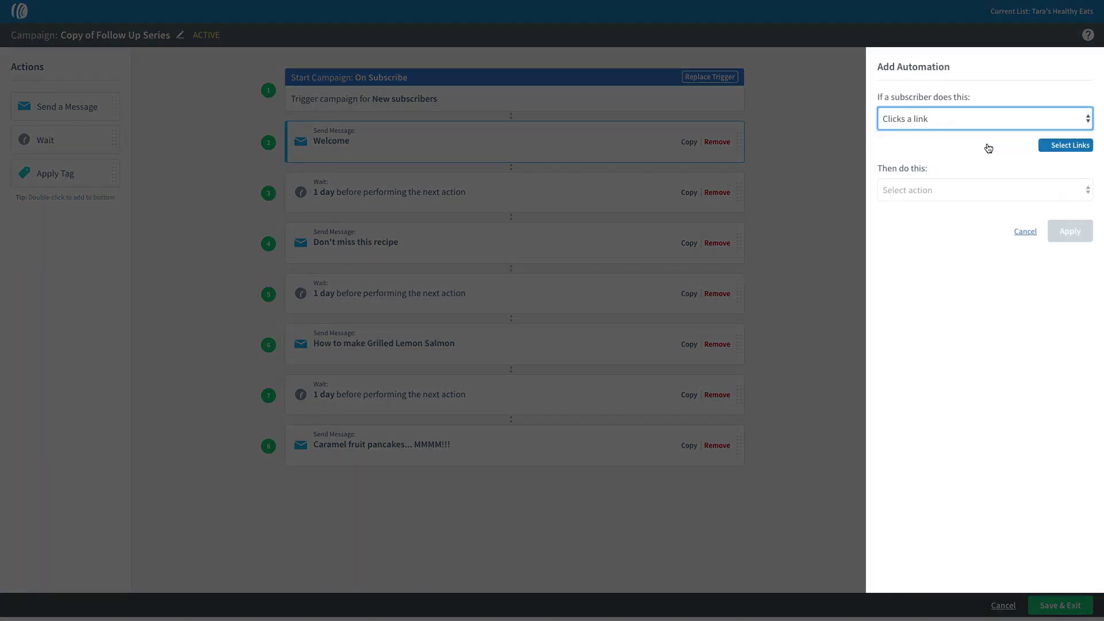